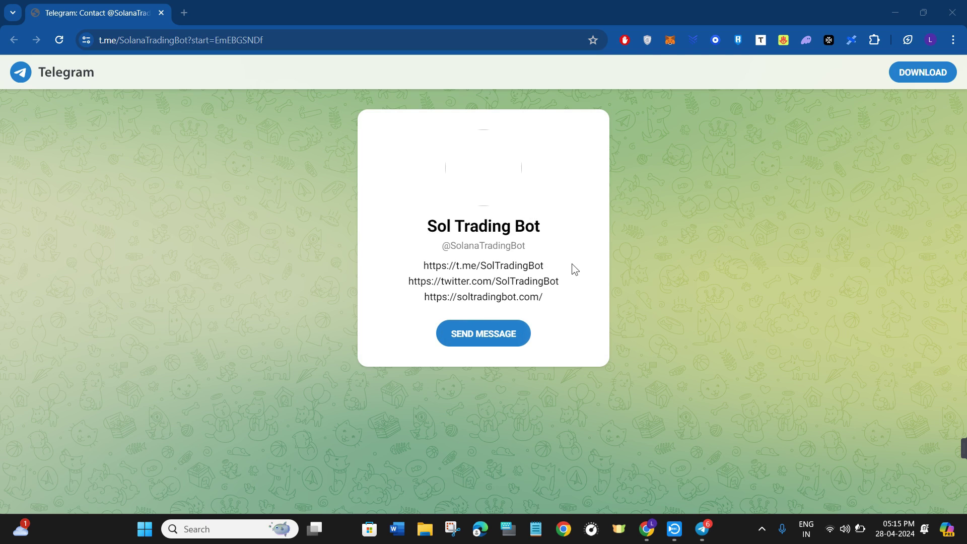
# - Press SEND MESSAGE on Sol Trading Bot's t.me page to get the Open Telegram Desktop prompt
pyautogui.click(481, 337)
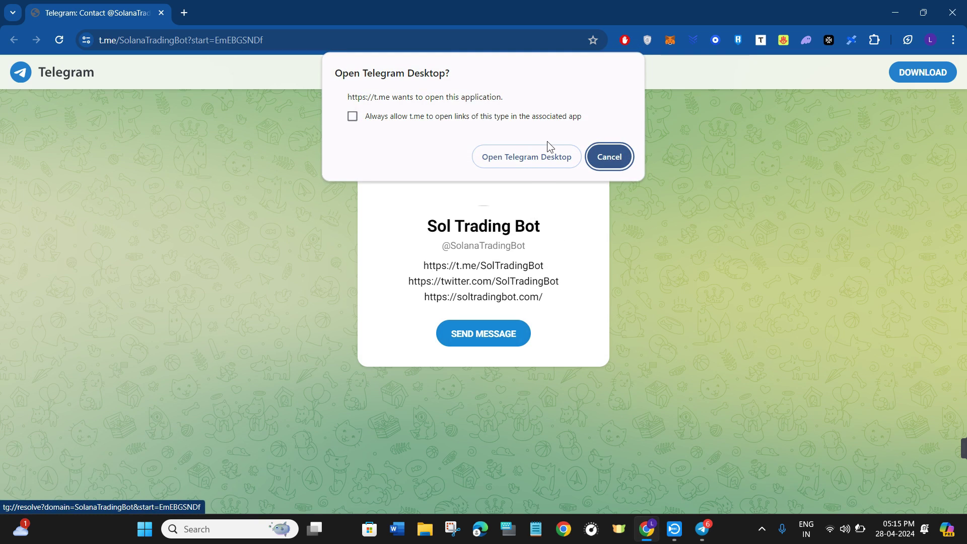
# - Let the link open in Telegram Desktop and start Sol Trading Bot with START
pyautogui.click(549, 160)
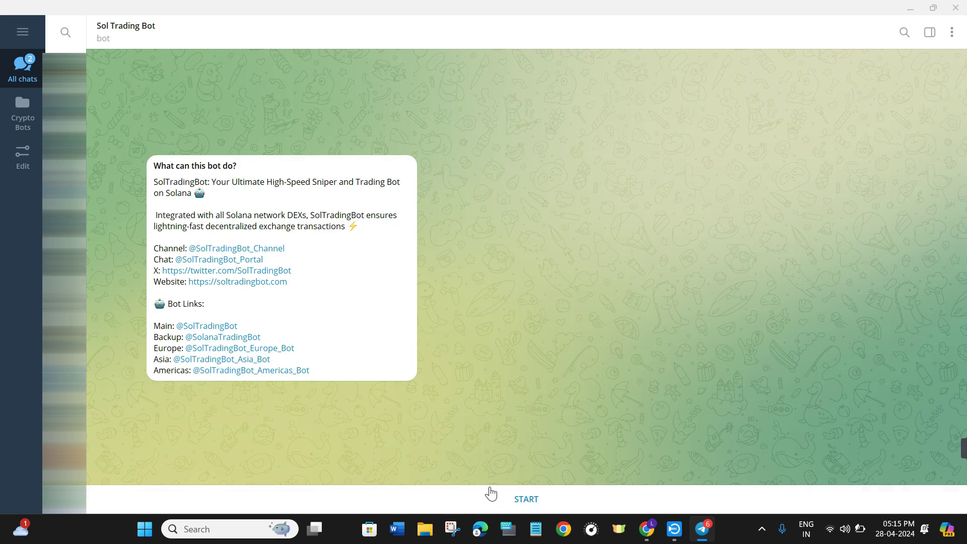
pyautogui.click(528, 501)
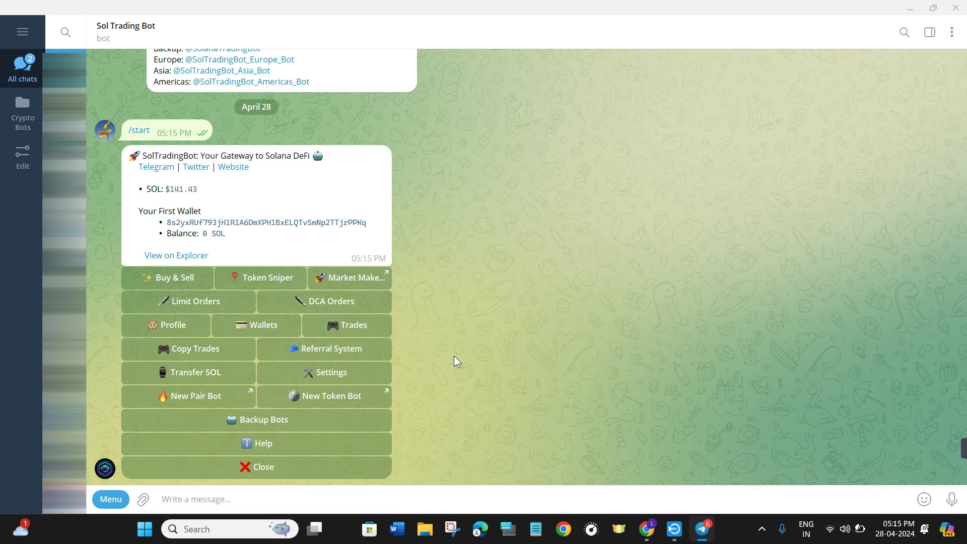
# - Show the bot's wallet list, toggle a heart reaction on it, and select the wallet count
pyautogui.click(254, 326)
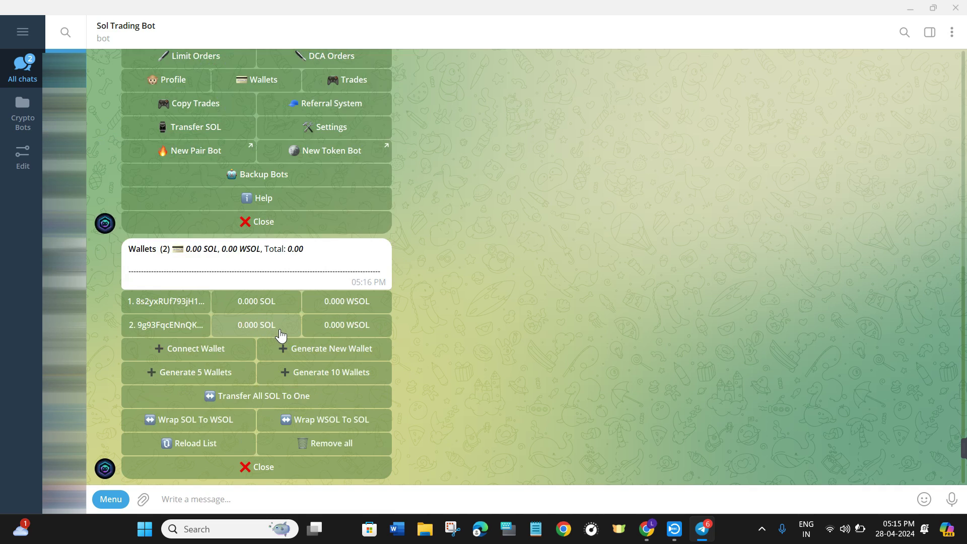
pyautogui.doubleClick(158, 306)
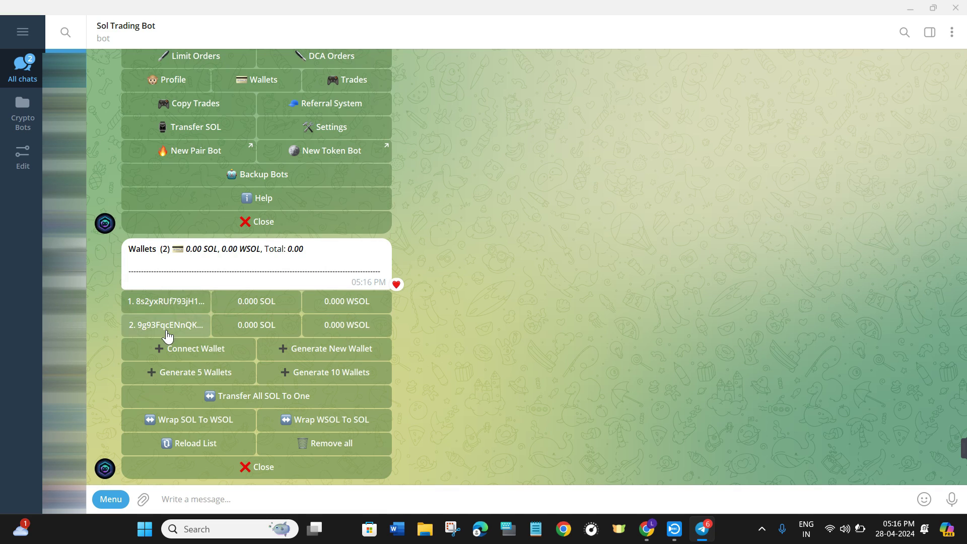
pyautogui.doubleClick(166, 251)
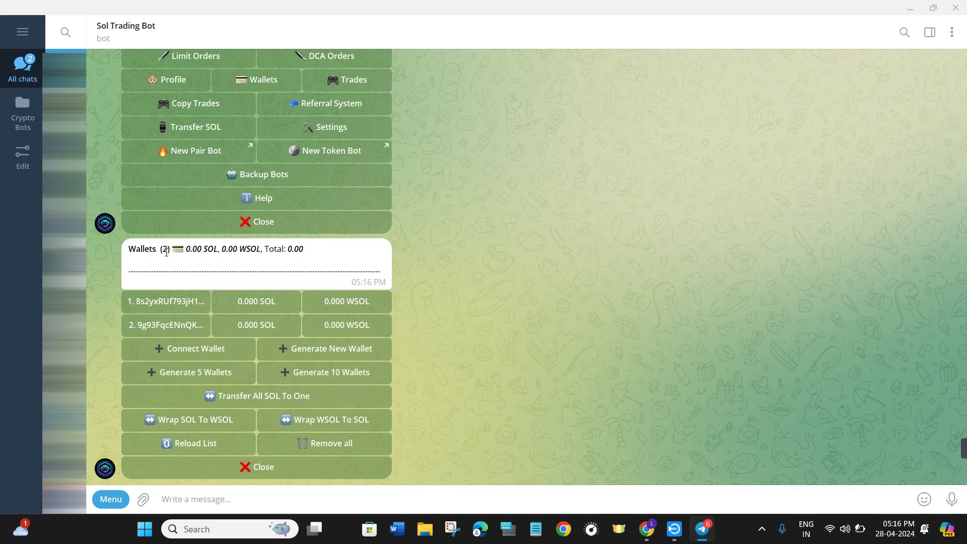
pyautogui.moveTo(161, 252); pyautogui.dragTo(168, 250)
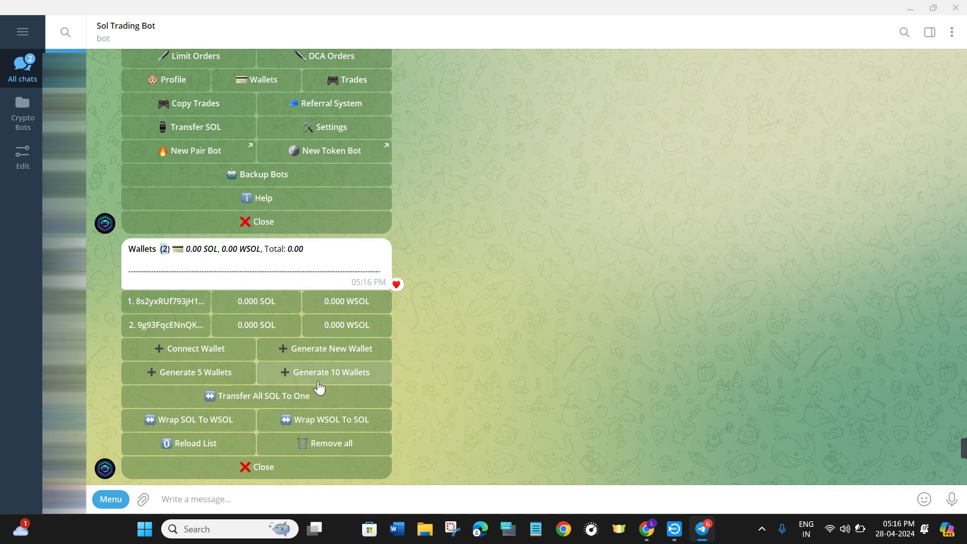
# - Generate one new wallet and copy its address from New Wallet Info
pyautogui.click(351, 350)
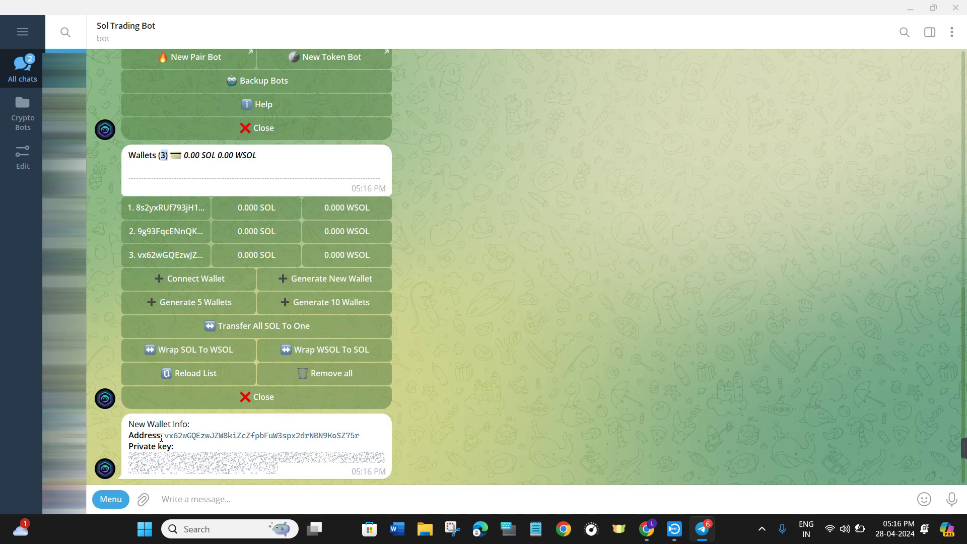
pyautogui.click(244, 439)
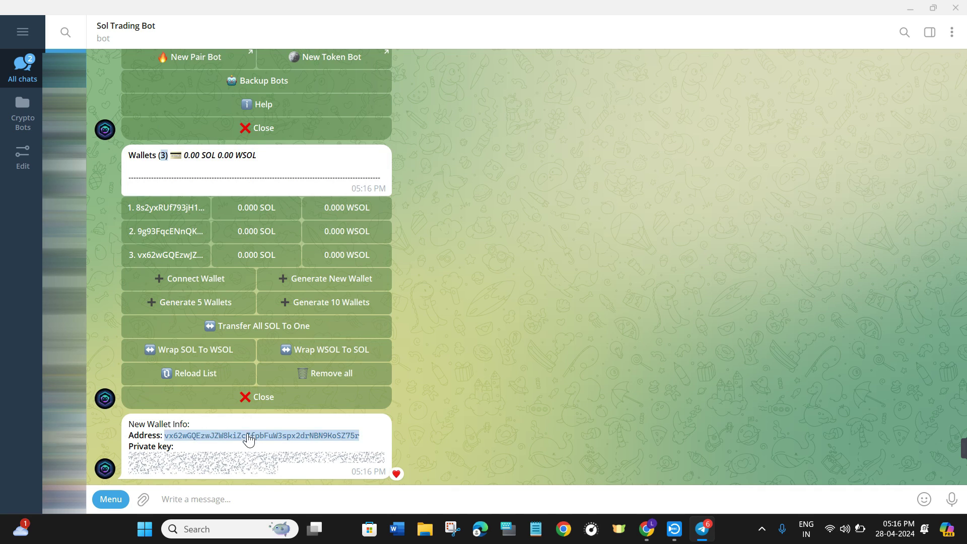
pyautogui.scroll(3, 319, 402)
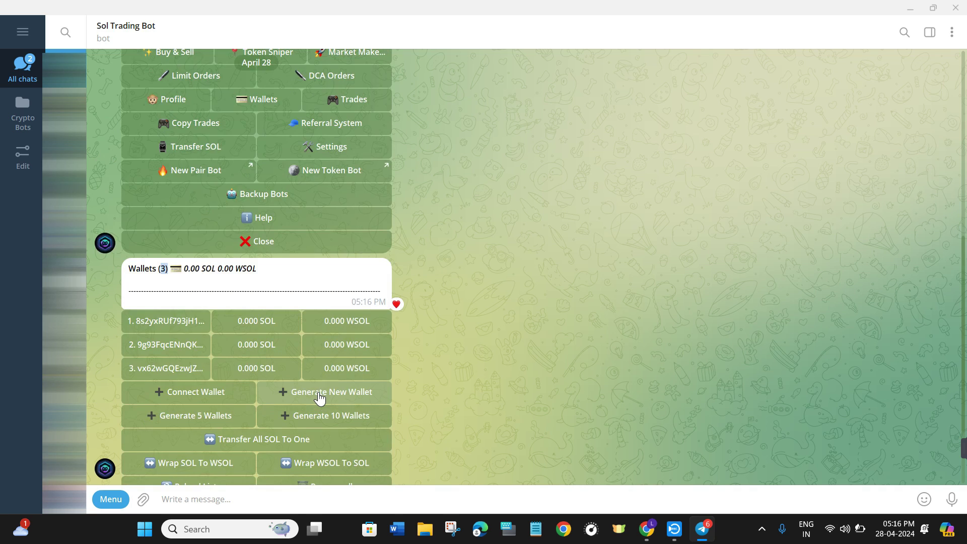
pyautogui.scroll(-3, 319, 401)
pyautogui.scroll(9, 319, 399)
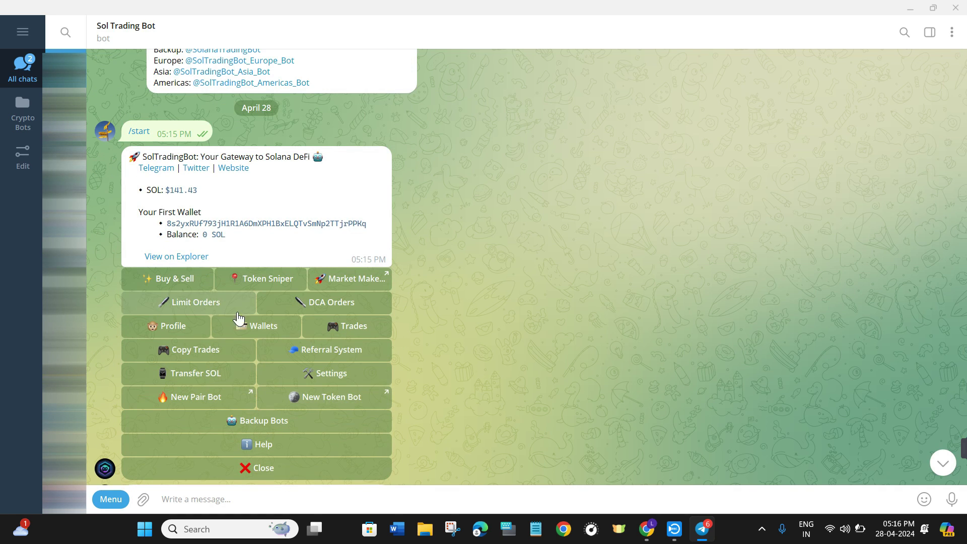
# - Resend /start from the Menu, heart the welcome message, and choose Buy & Sell
pyautogui.click(111, 498)
pyautogui.click(132, 388)
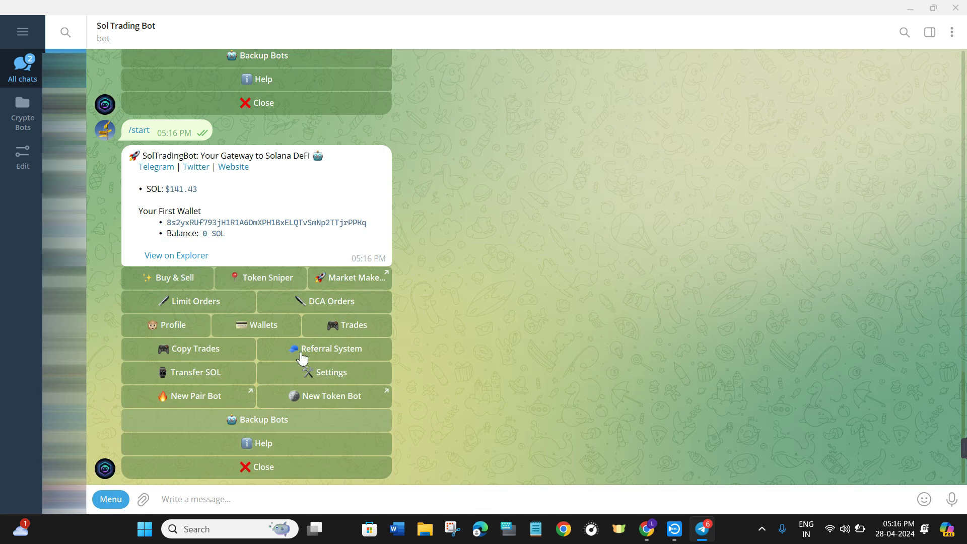
pyautogui.doubleClick(250, 229)
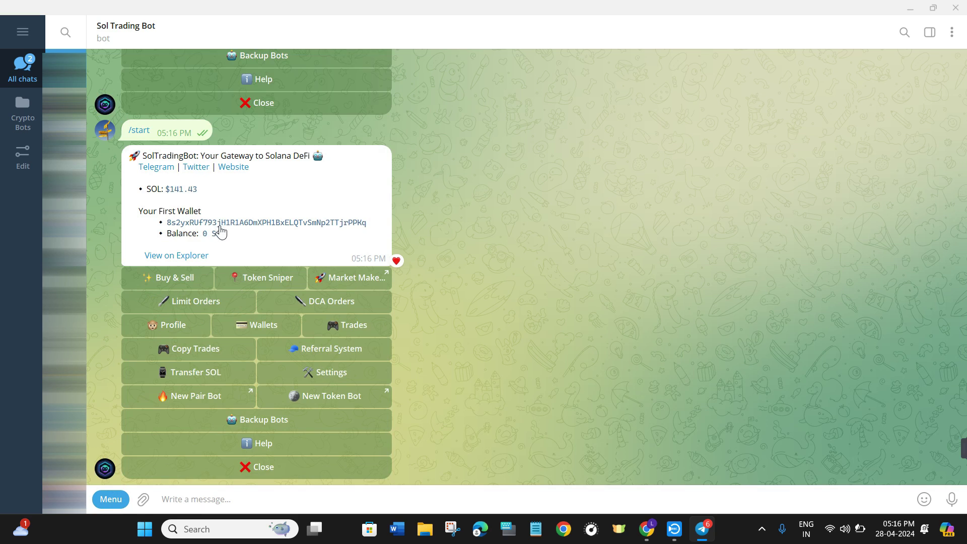
pyautogui.click(165, 283)
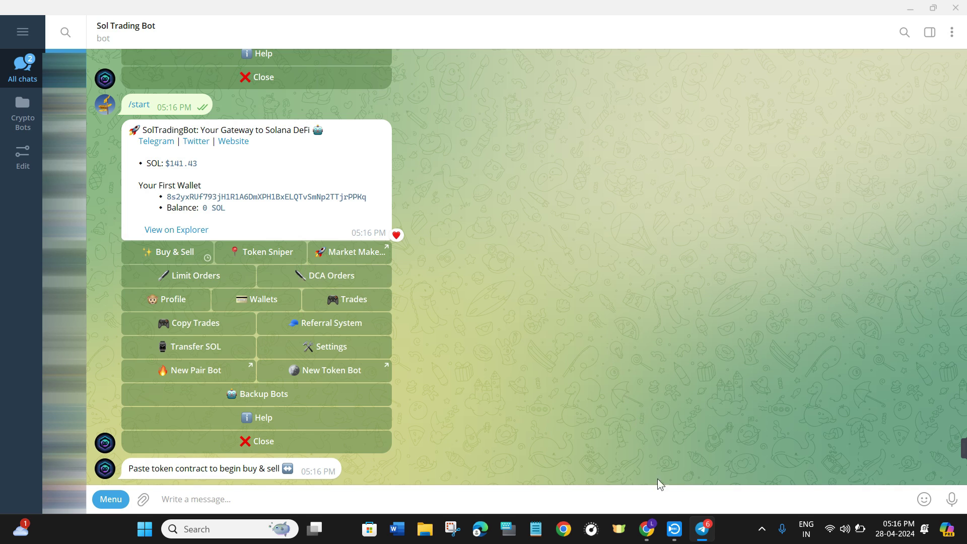
pyautogui.click(646, 528)
# - In a new Chrome tab, search Google for 'dex screener' and open dexscreener.com
pyautogui.click(182, 13)
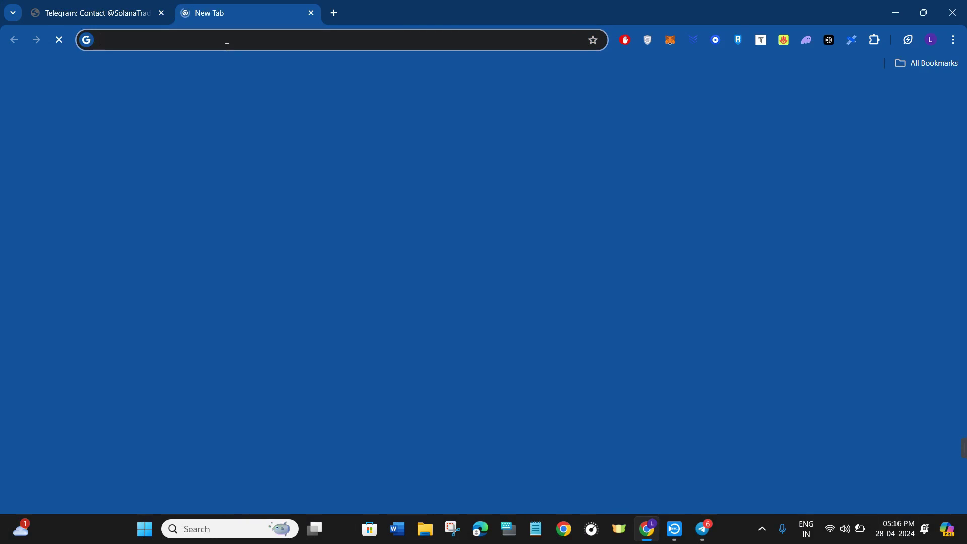
pyautogui.click(173, 115)
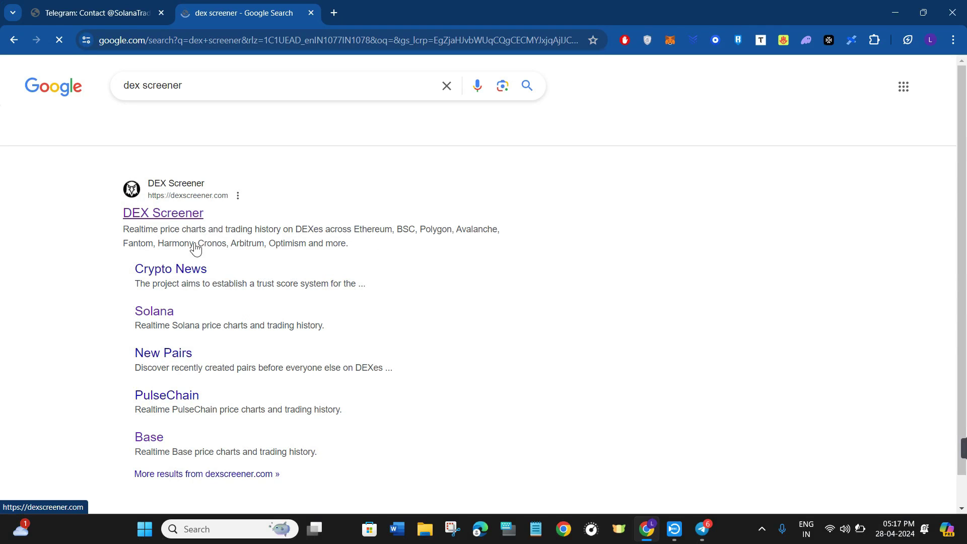
pyautogui.click(295, 204)
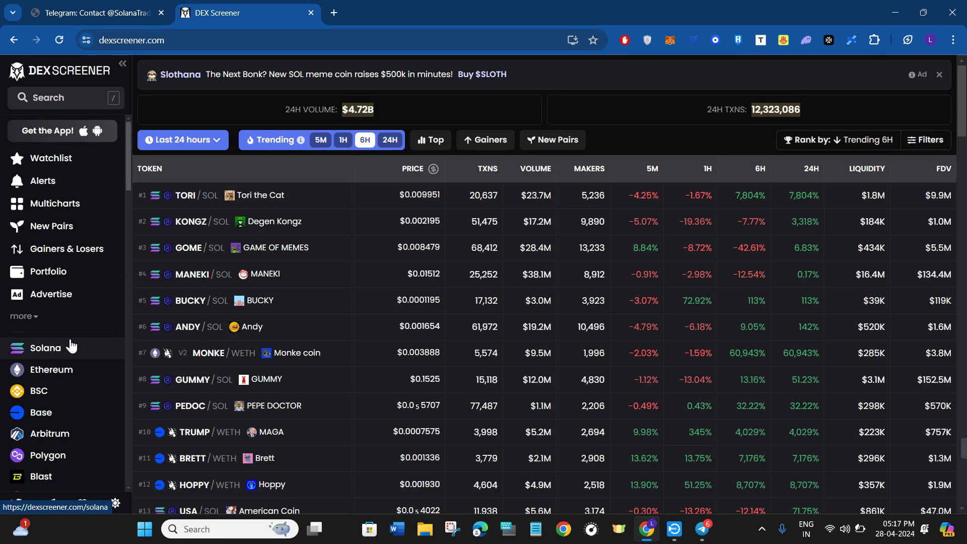
# - Filter DEX Screener to Solana, open the BUCKY/SOL pair, and copy BUCKY's token address
pyautogui.click(111, 343)
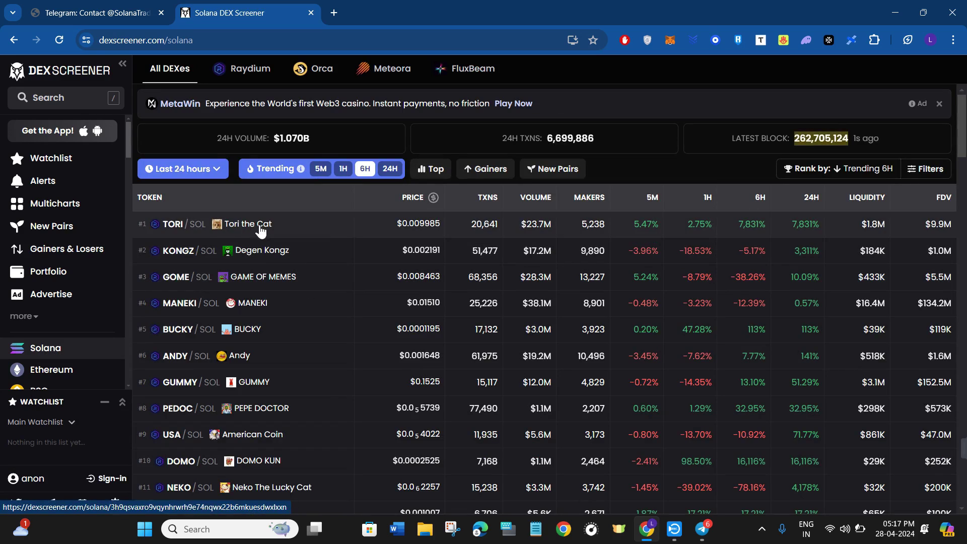
pyautogui.scroll(-6, 335, 376)
pyautogui.scroll(-6, 335, 374)
pyautogui.scroll(15, 335, 373)
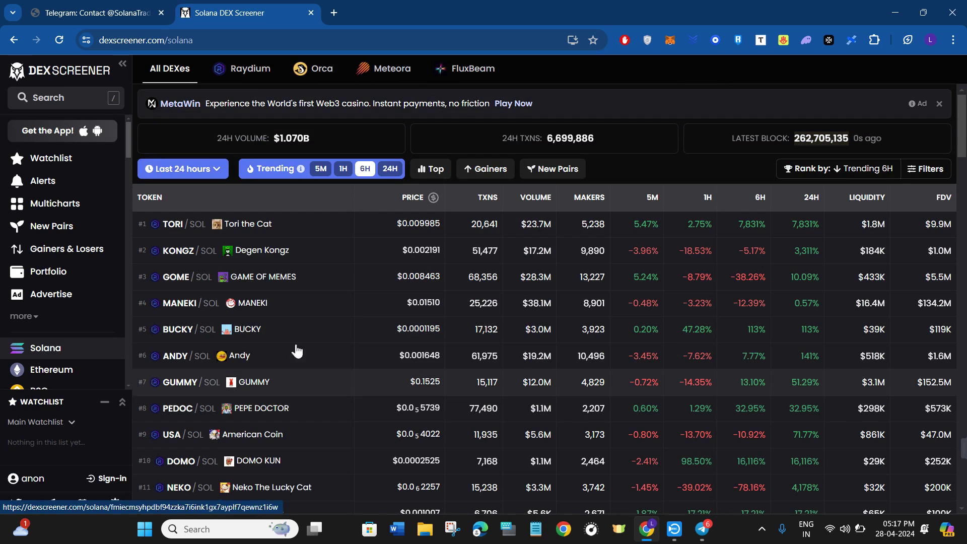
pyautogui.scroll(-1, 336, 362)
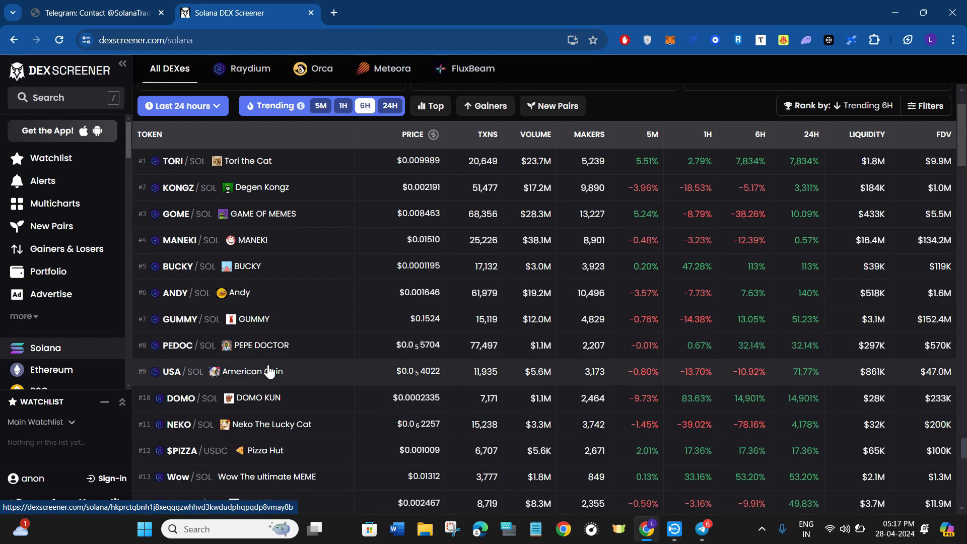
pyautogui.click(305, 267)
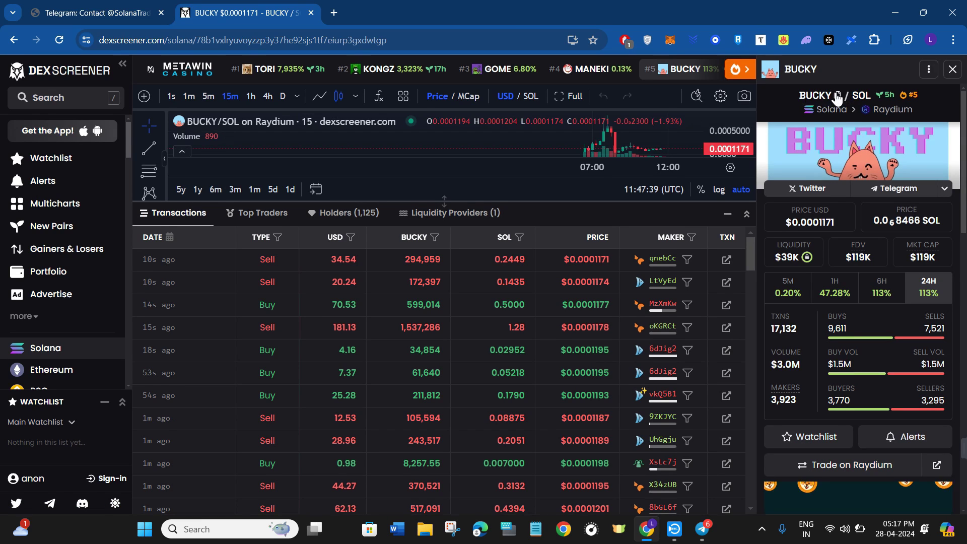
pyautogui.doubleClick(836, 96)
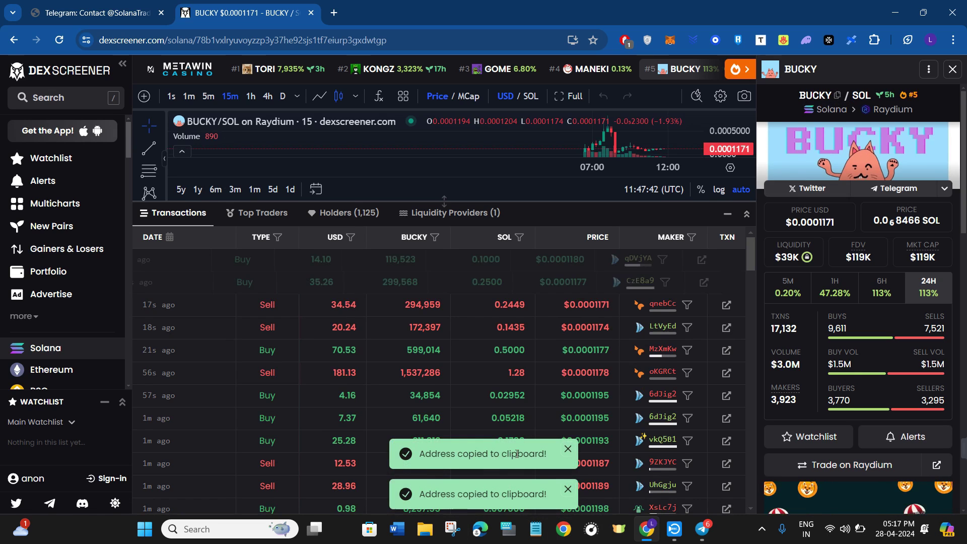
# - Paste and send the BUCKY contract address in the bot chat, then heart the token reply
pyautogui.click(701, 530)
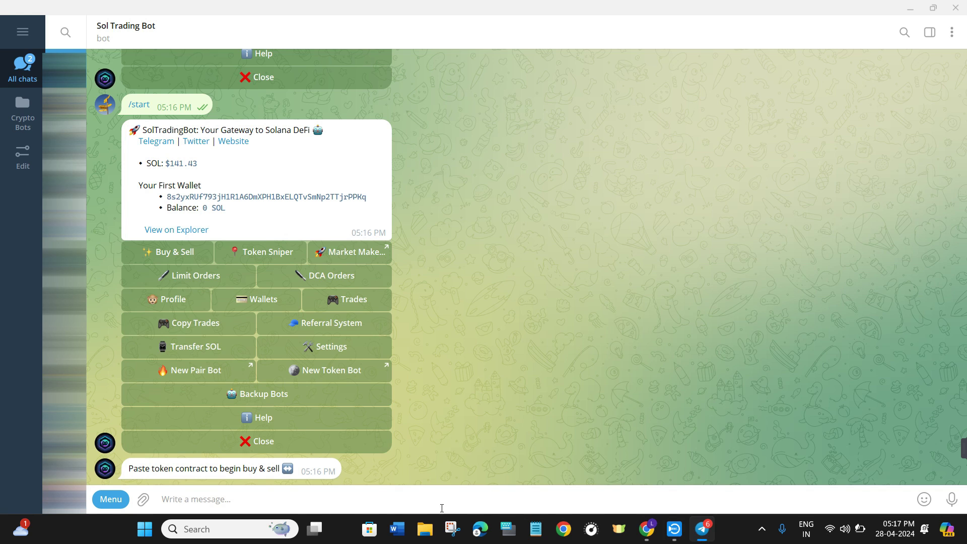
pyautogui.hotkey('ctrl', 'v')
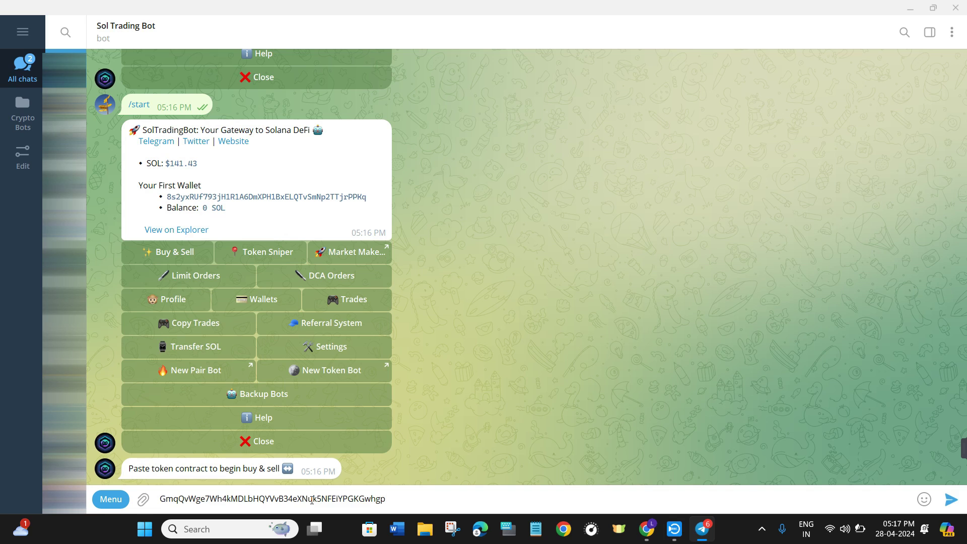
pyautogui.press('Return')
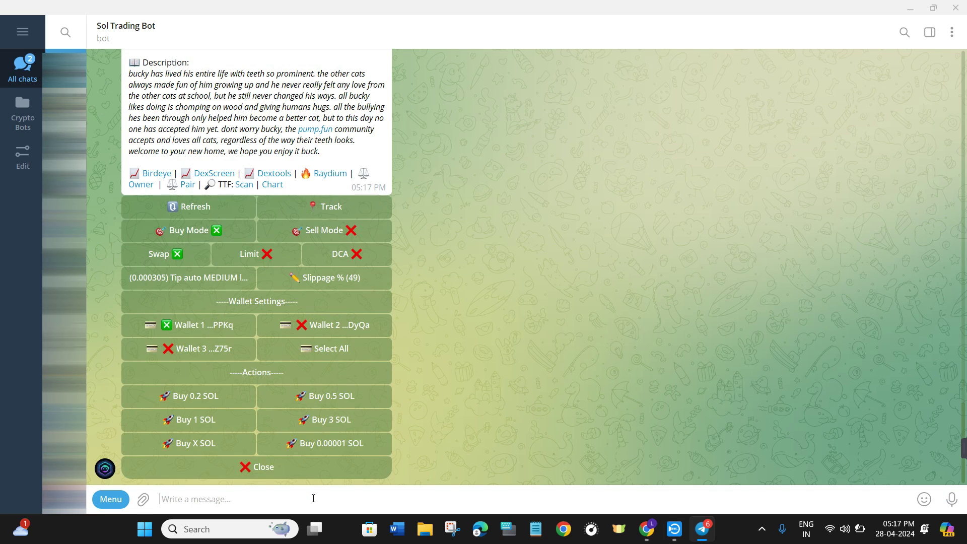
pyautogui.scroll(2, 491, 302)
pyautogui.scroll(2, 491, 302)
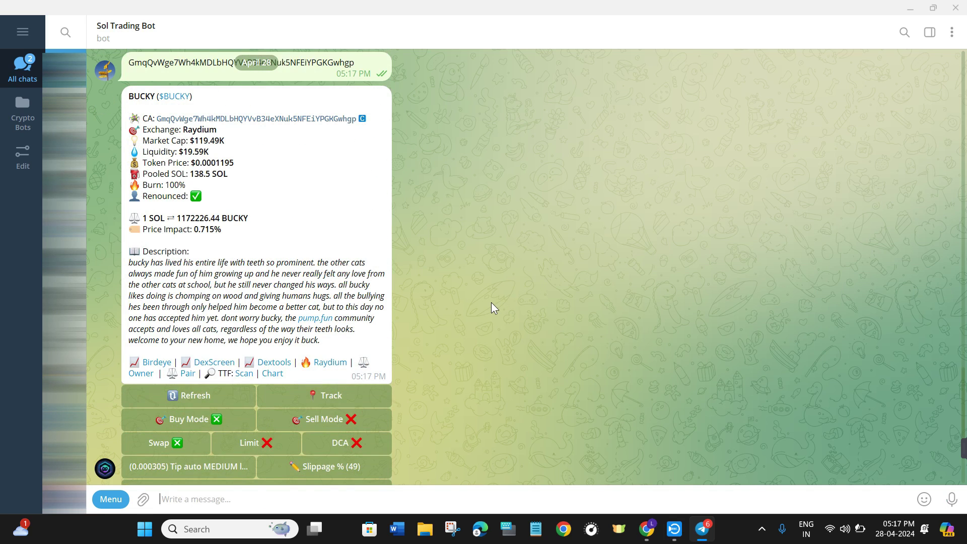
pyautogui.doubleClick(163, 103)
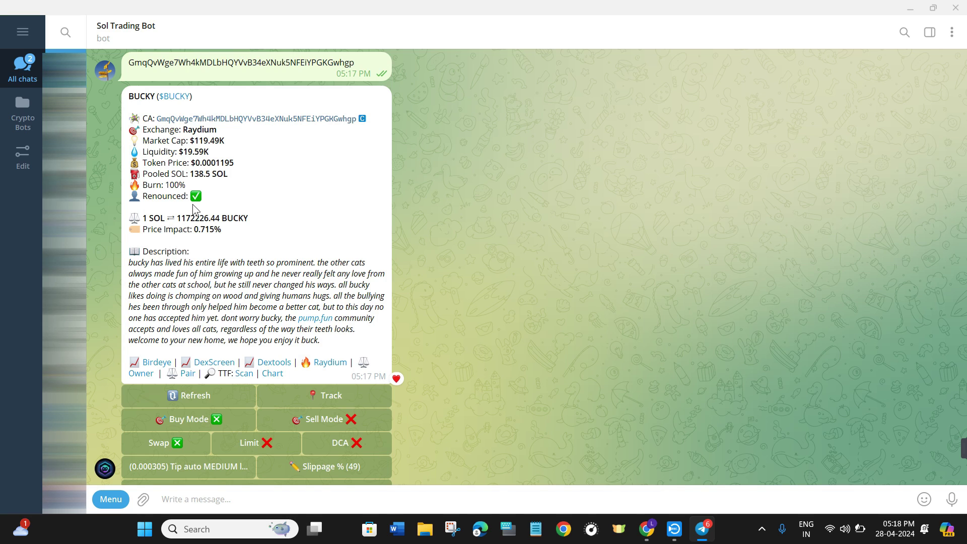
pyautogui.scroll(-3, 233, 248)
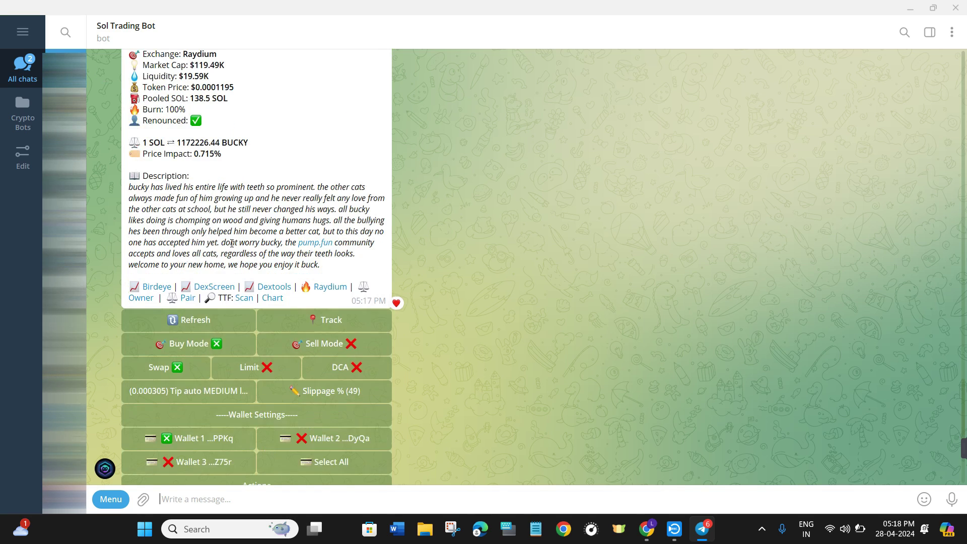
pyautogui.scroll(-1, 233, 248)
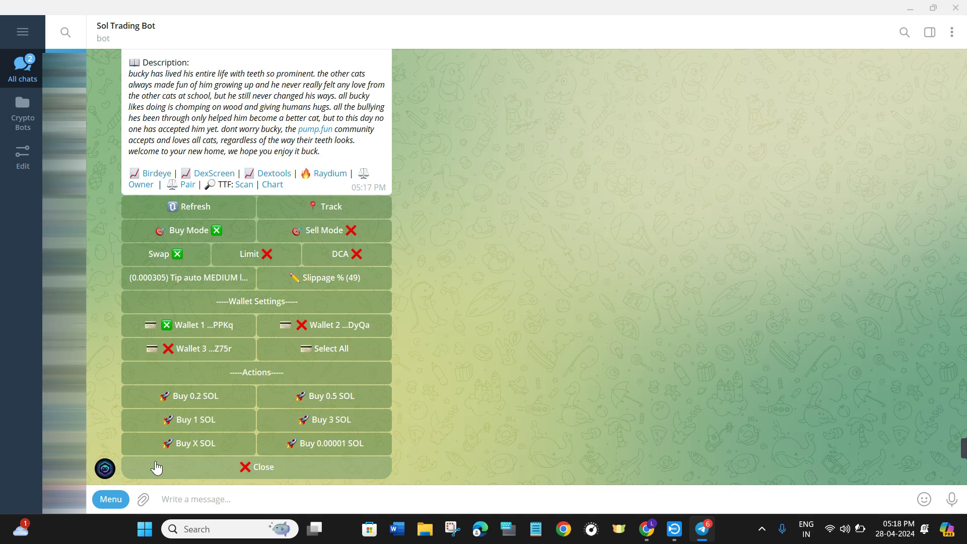
# - Attempt a custom Buy X SOL purchase of BUCKY for 0.0001 SOL
pyautogui.click(194, 445)
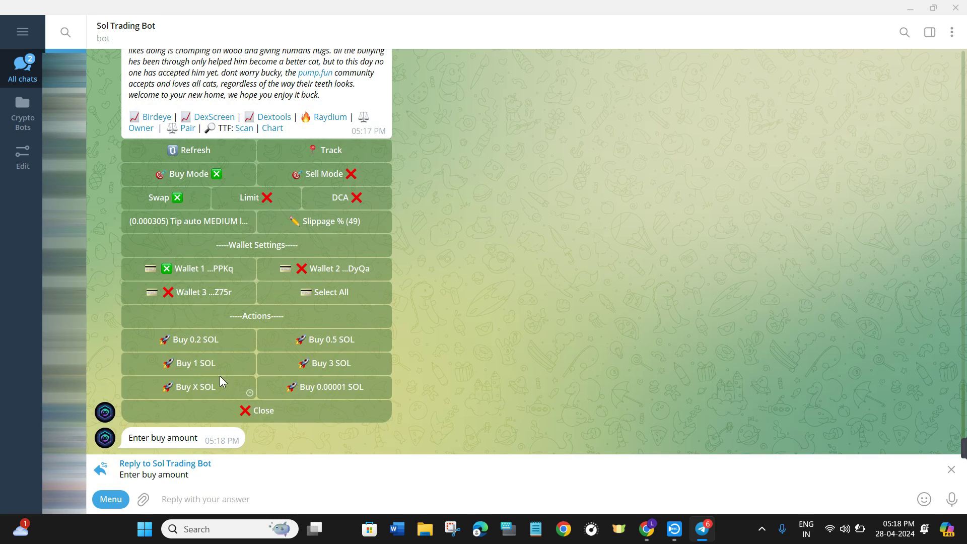
pyautogui.write('0')
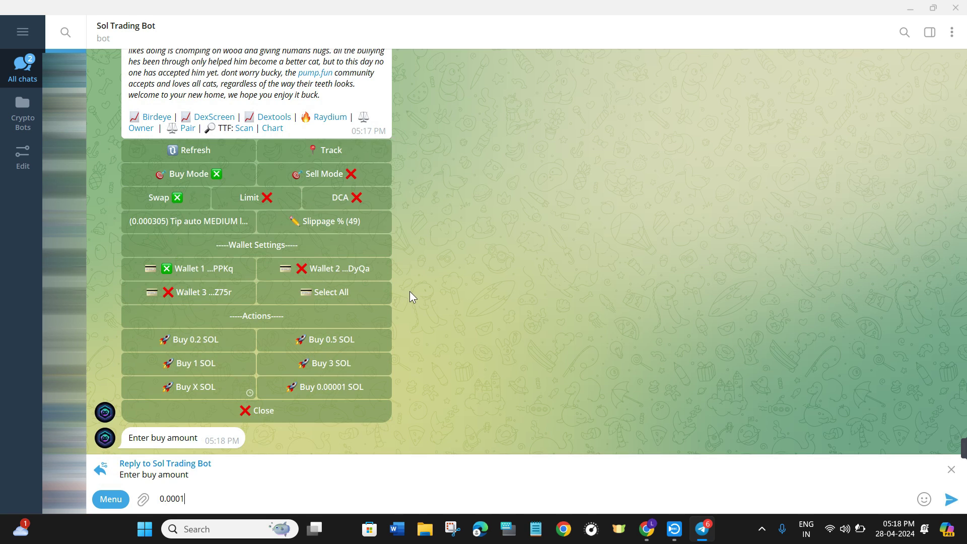
pyautogui.write('.0001')
pyautogui.press('Return')
pyautogui.scroll(5, 223, 140)
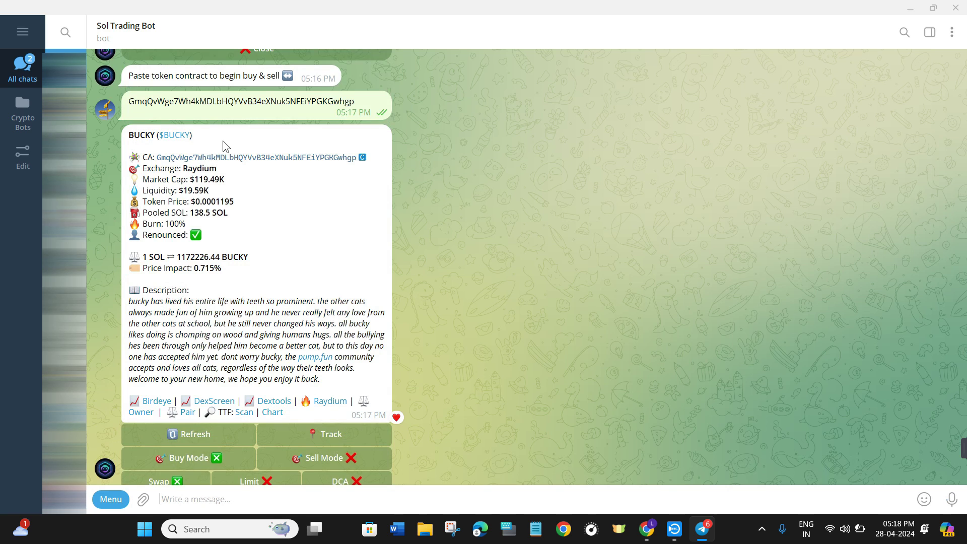
pyautogui.scroll(-5, 170, 267)
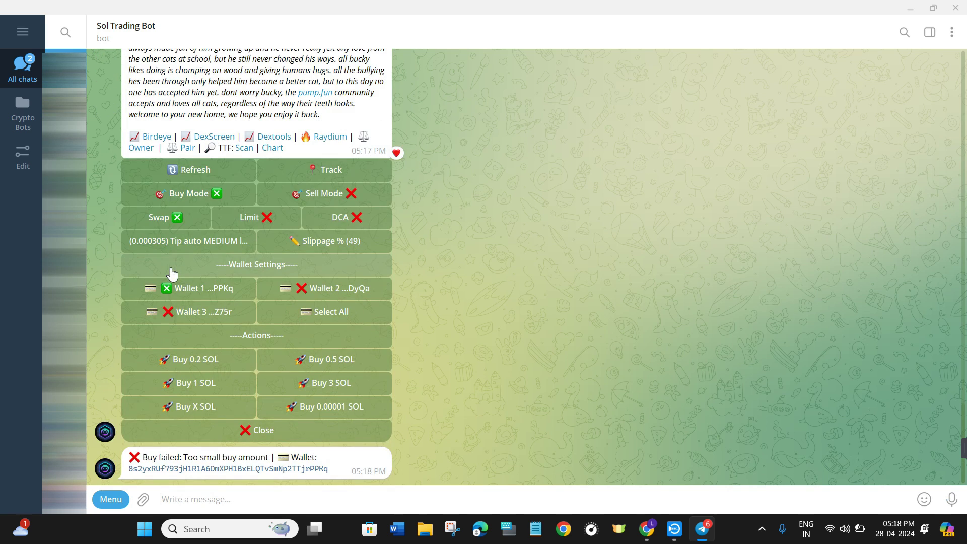
pyautogui.scroll(2, 171, 273)
# - Switch the BUCKY panel to Sell Mode and review the Sell 10%–90% and Sell all options
pyautogui.click(352, 271)
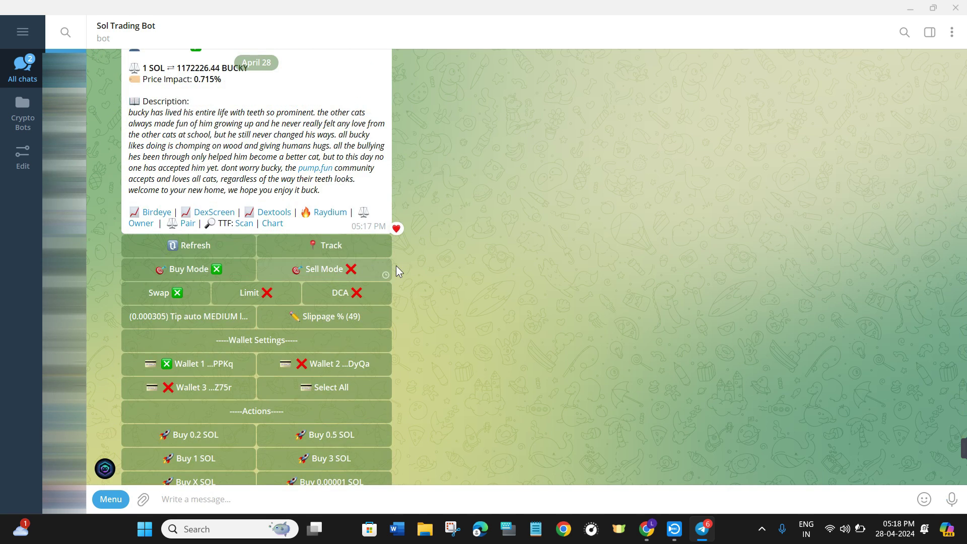
pyautogui.scroll(-2, 395, 265)
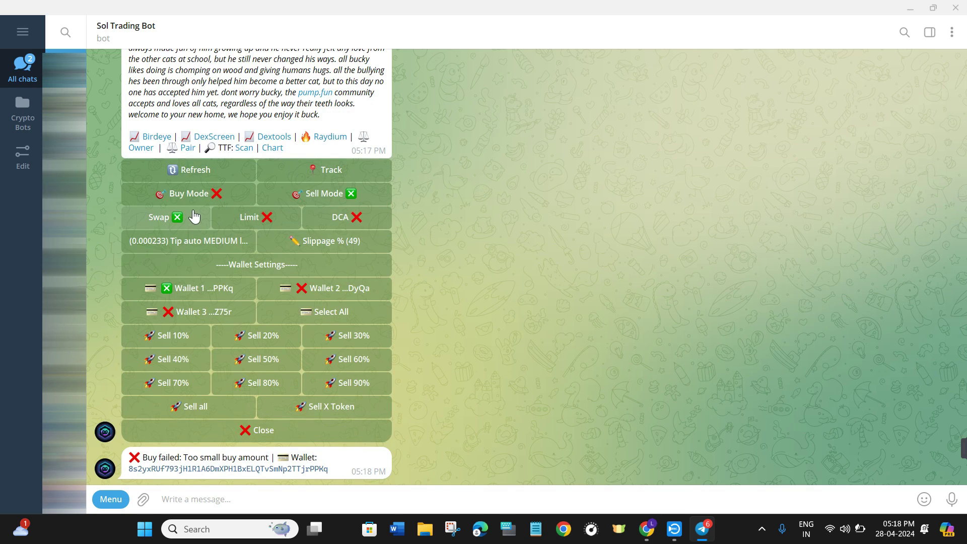
pyautogui.scroll(1, 253, 366)
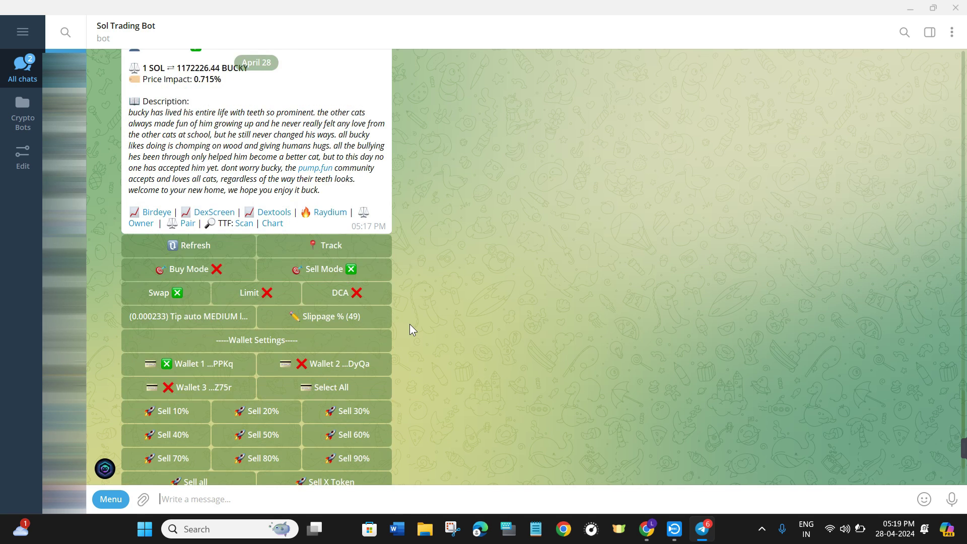
pyautogui.click(105, 499)
# - Send /start from the command list and heart the main-menu reply showing 0 SOL
pyautogui.click(136, 384)
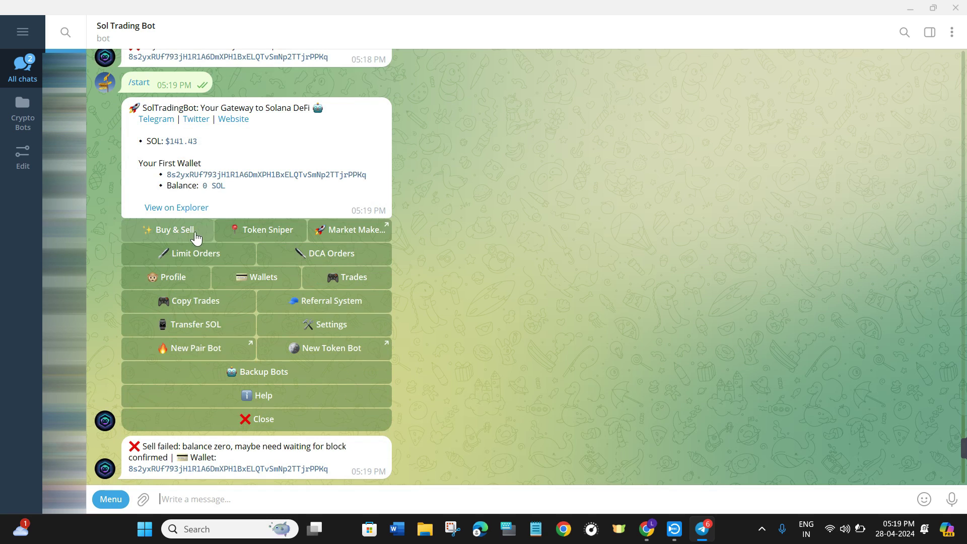
pyautogui.doubleClick(170, 234)
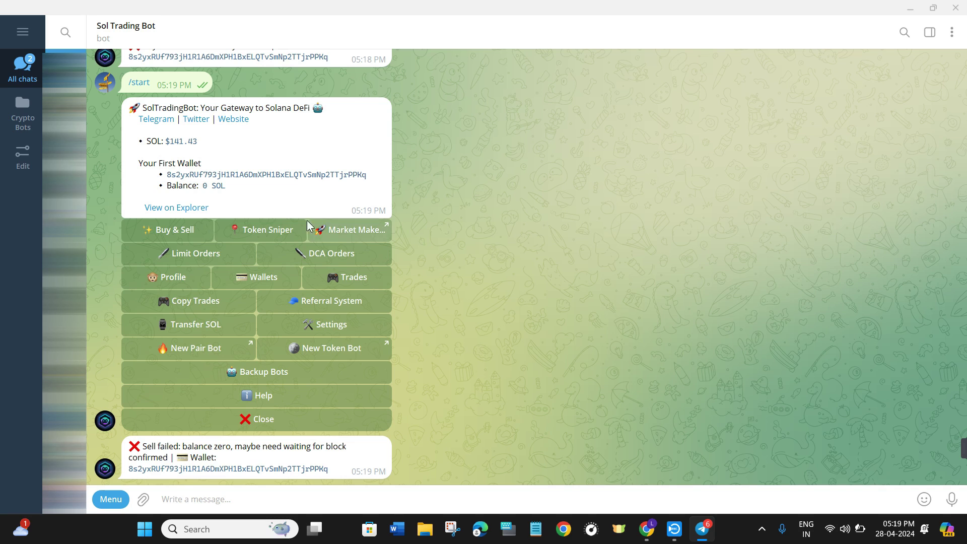
# - Open the bot's Token Sniper, which shows 0 active snipers, then switch to DEX Screener's BUCKY/SOL page
pyautogui.click(283, 234)
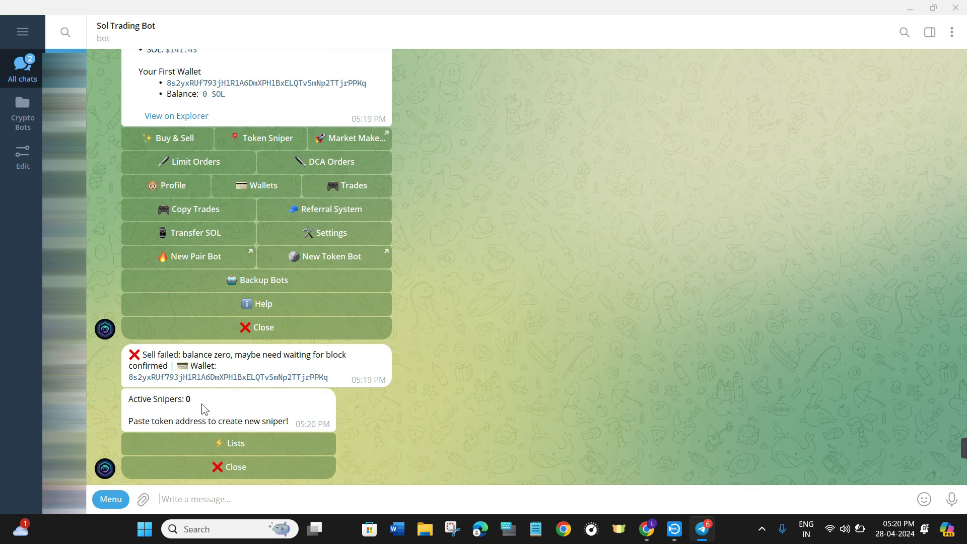
pyautogui.click(144, 434)
pyautogui.moveTo(288, 424)
pyautogui.click(647, 528)
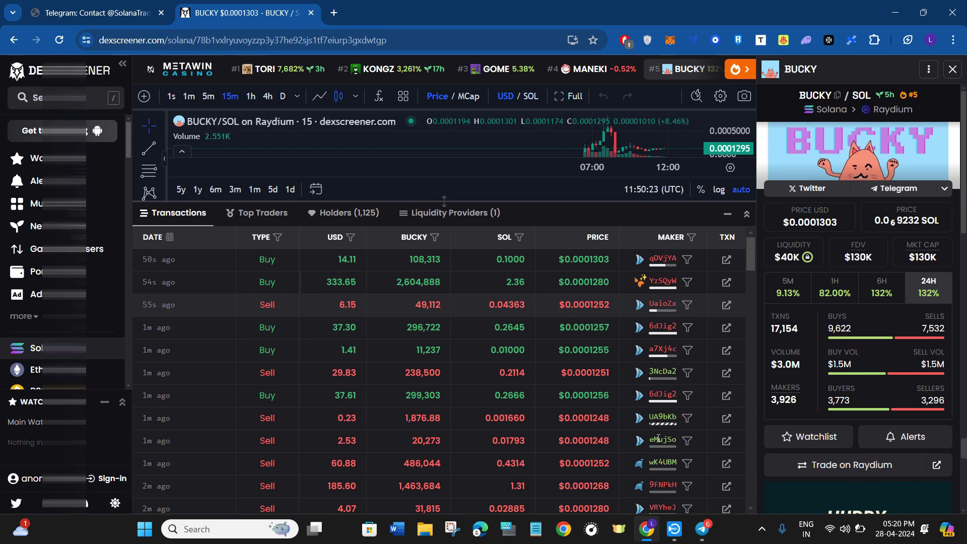
# - Return to the Sol Trading Bot chat and open its Market Maker option from the main menu
pyautogui.click(703, 530)
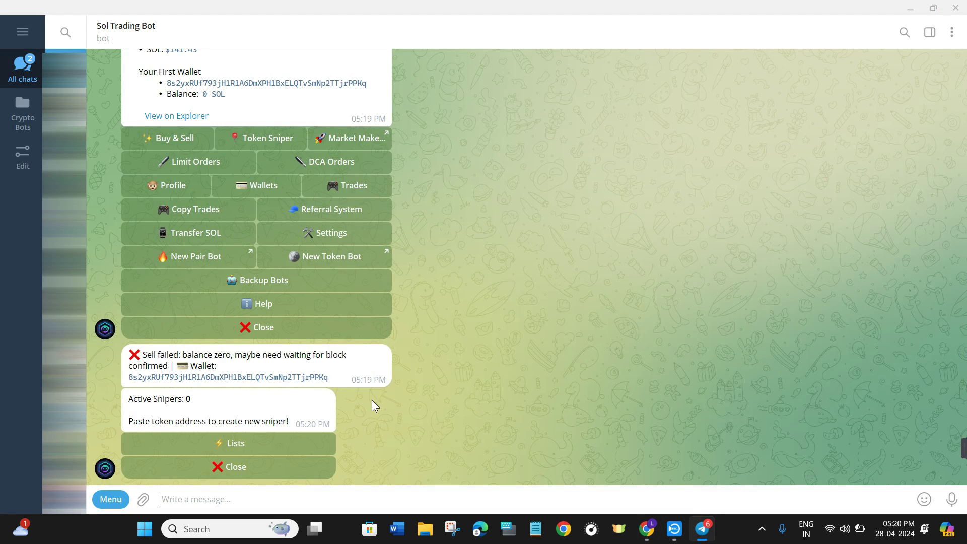
pyautogui.scroll(1, 373, 397)
pyautogui.scroll(-1, 372, 398)
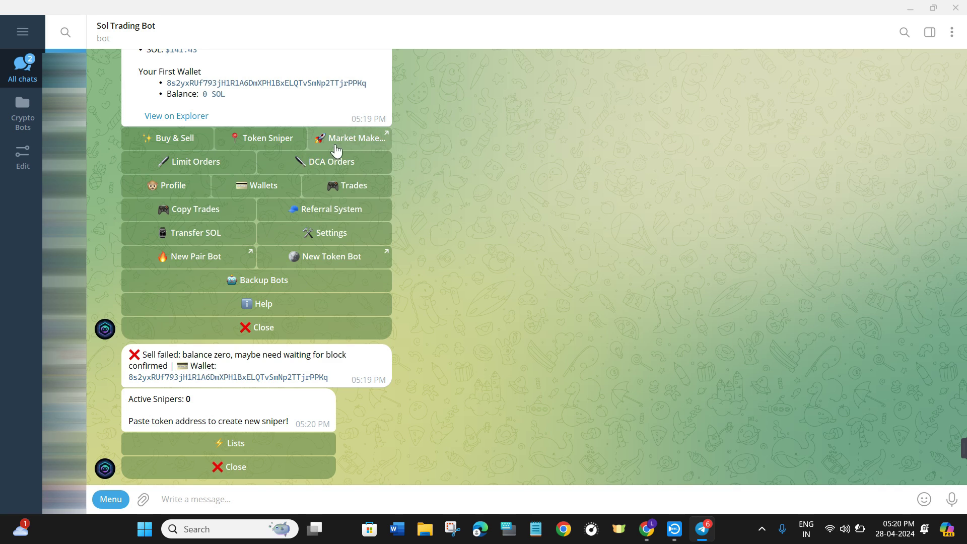
pyautogui.scroll(1, 322, 300)
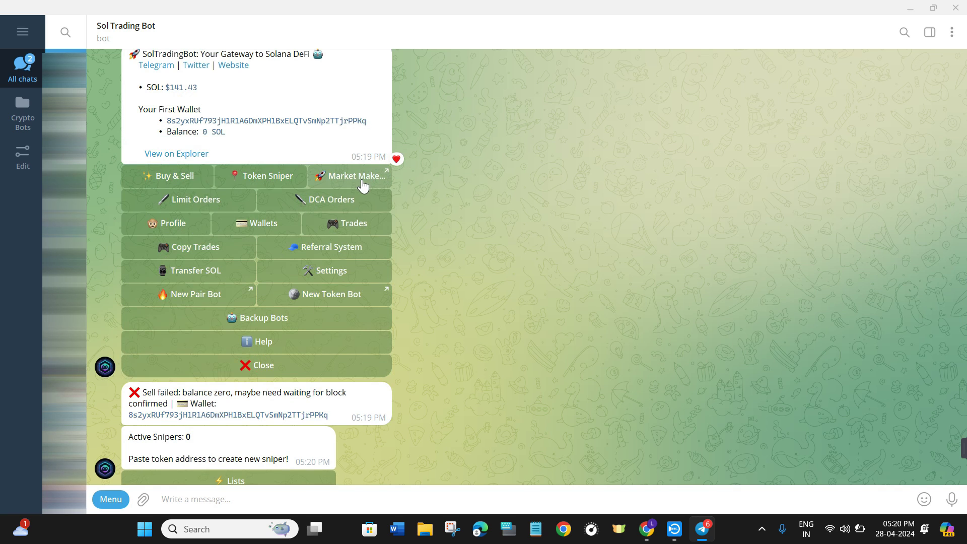
pyautogui.click(355, 180)
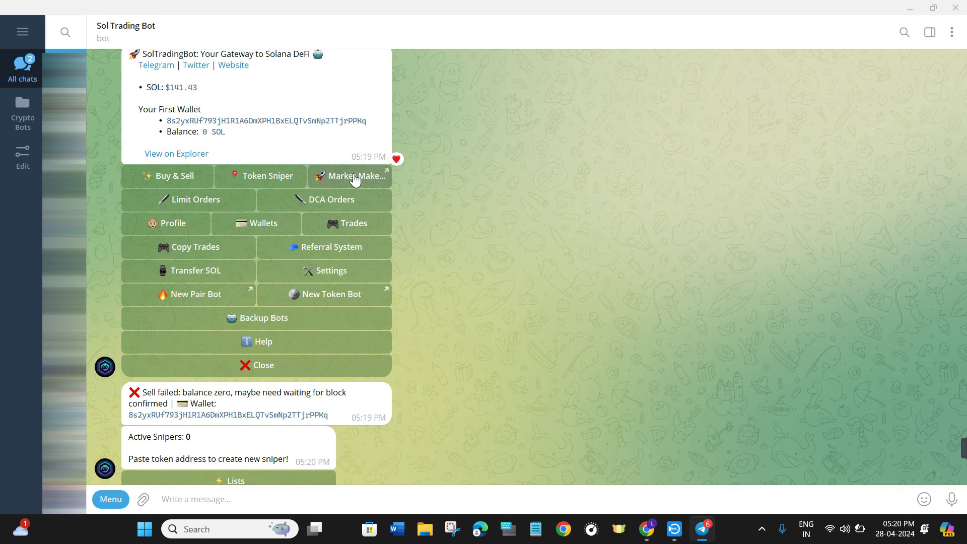